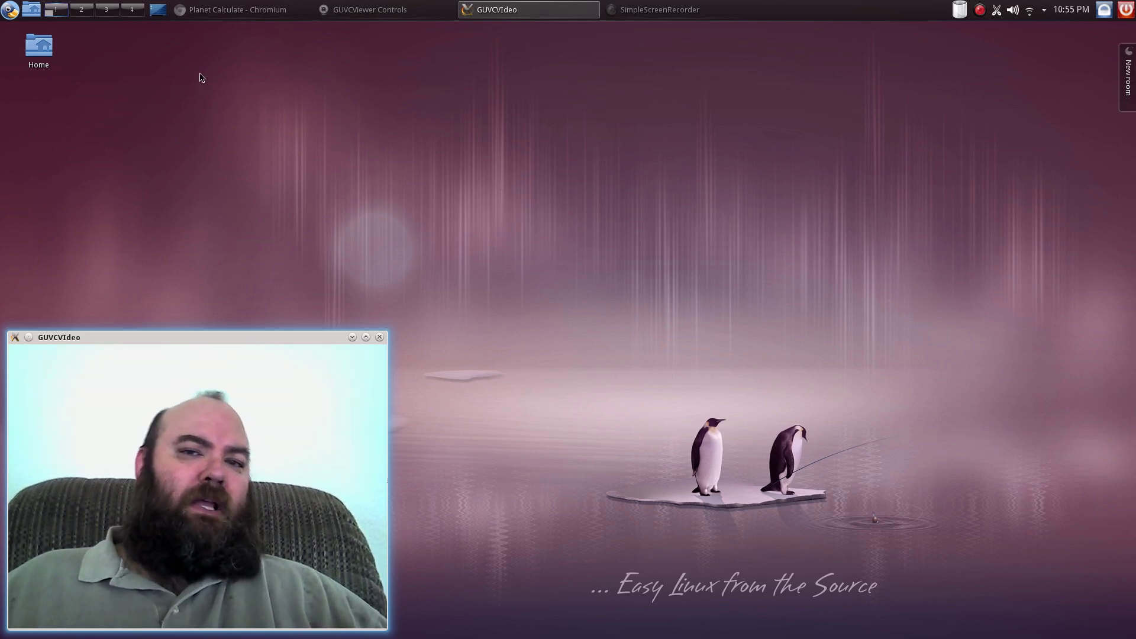
Browse the Education, Multimedia and System menus, then launch Konsole from System
click(4, 8)
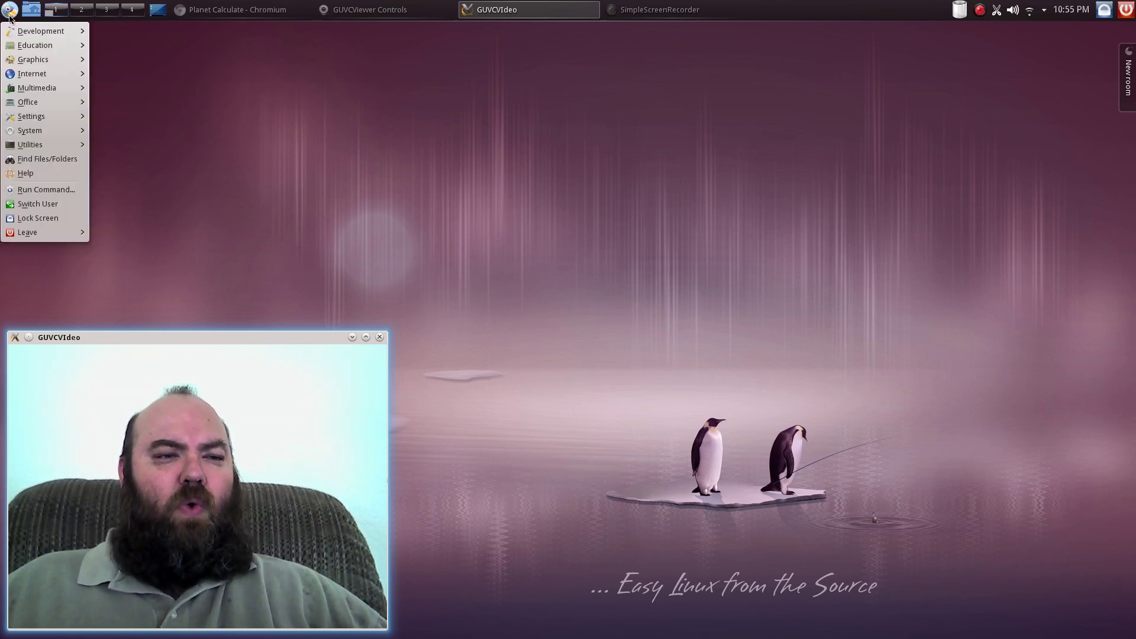
mouse_move(22, 35)
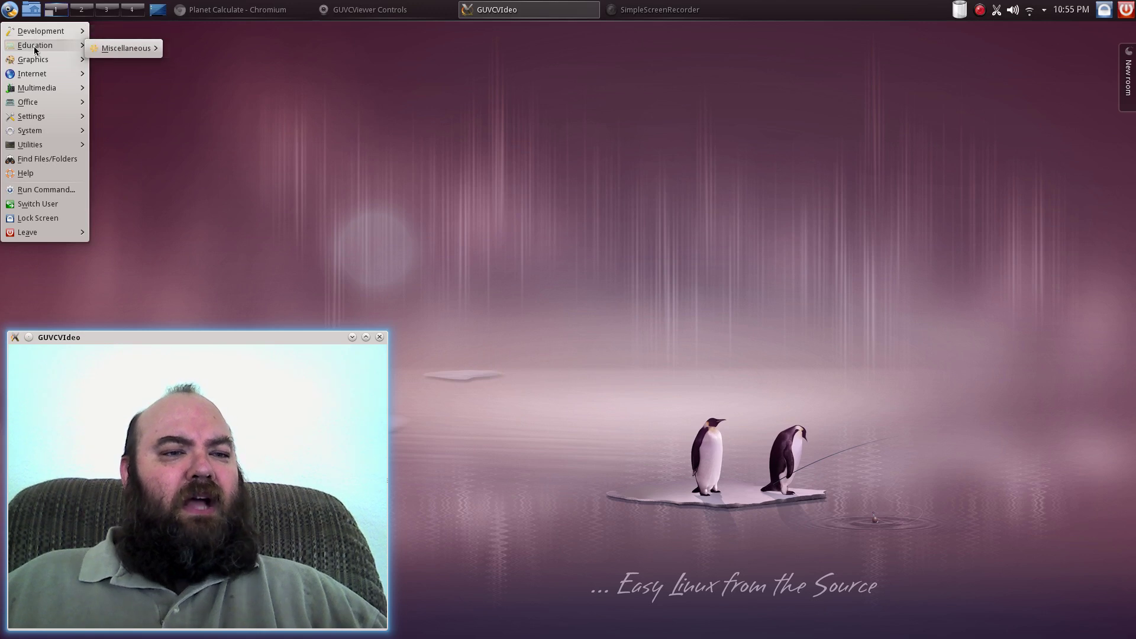
mouse_move(39, 65)
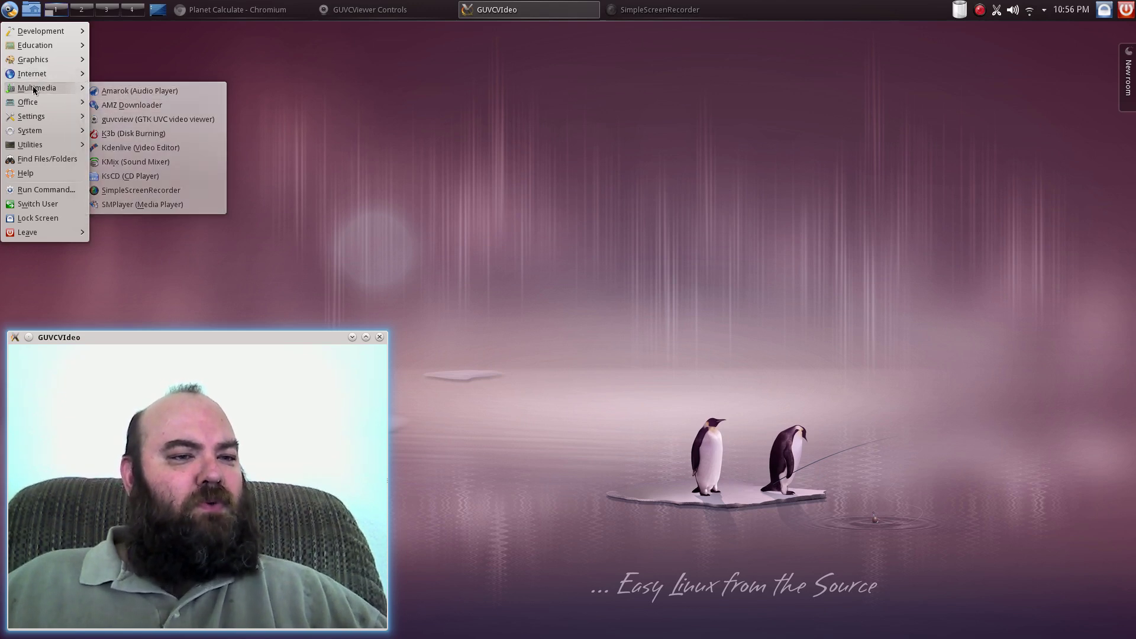
mouse_move(35, 106)
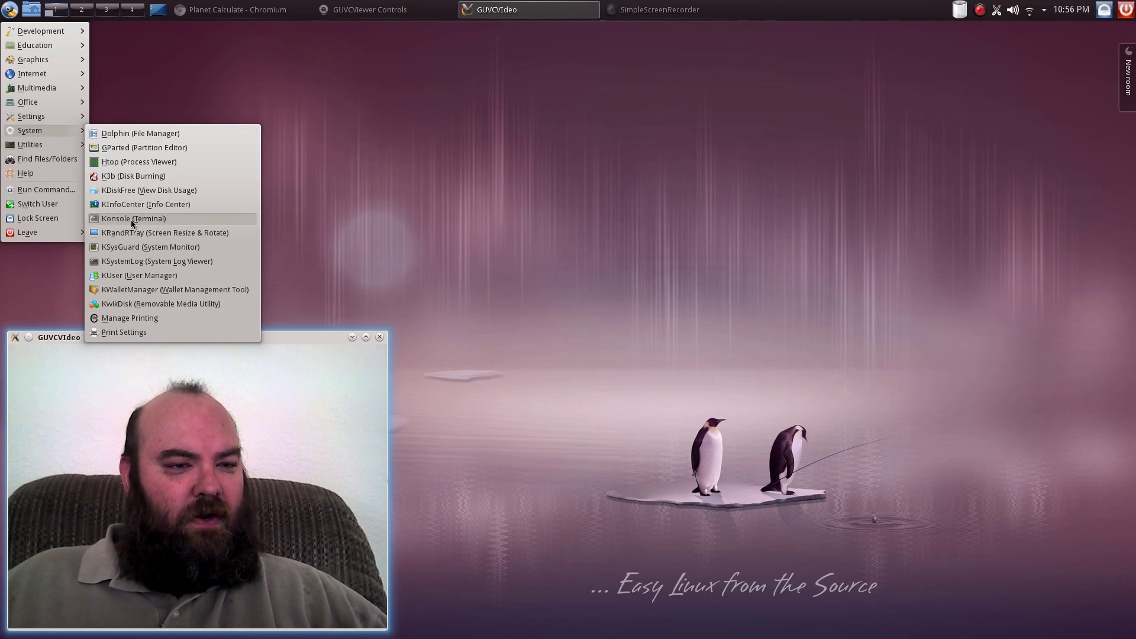
click(132, 219)
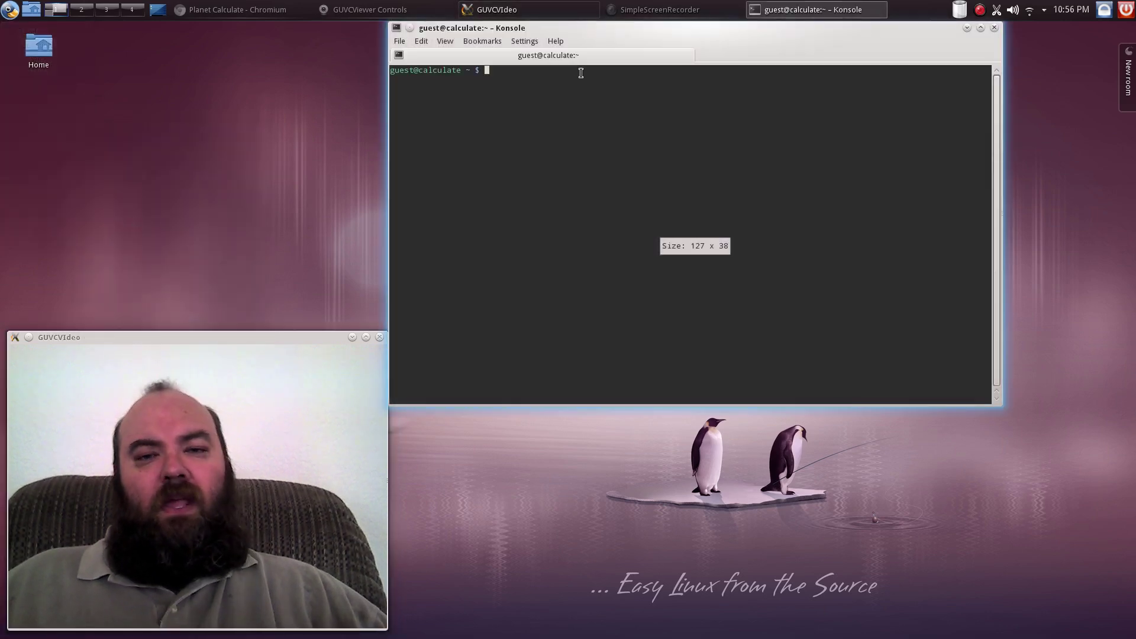
Move the Konsole window to the lower right and list the eix commands with tab completion
drag(640, 26, 717, 200)
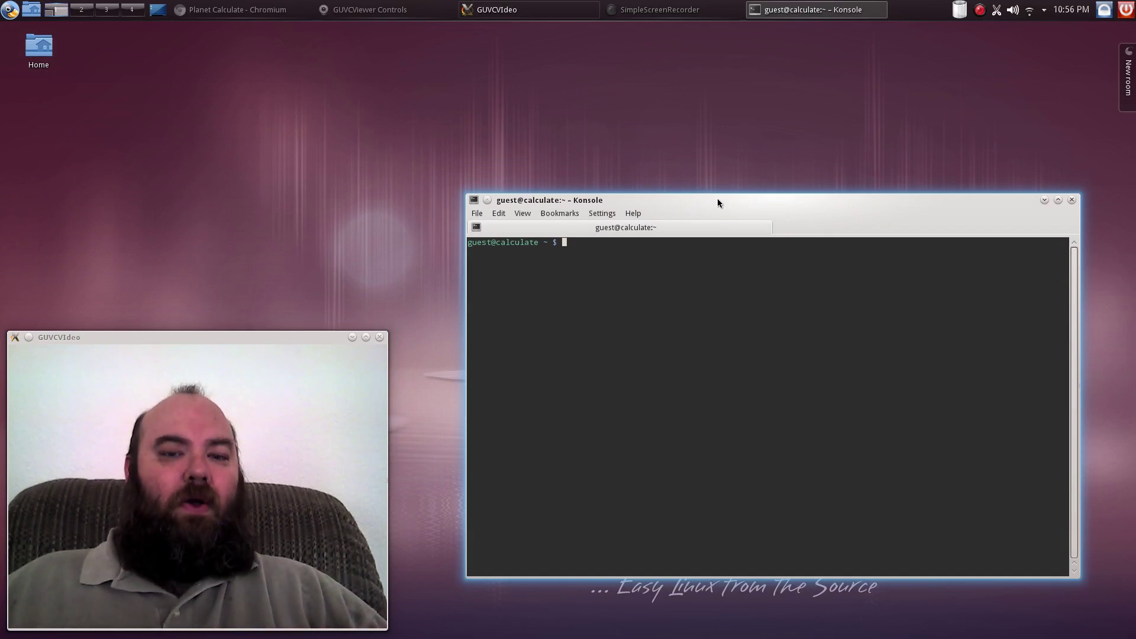
text(eix)
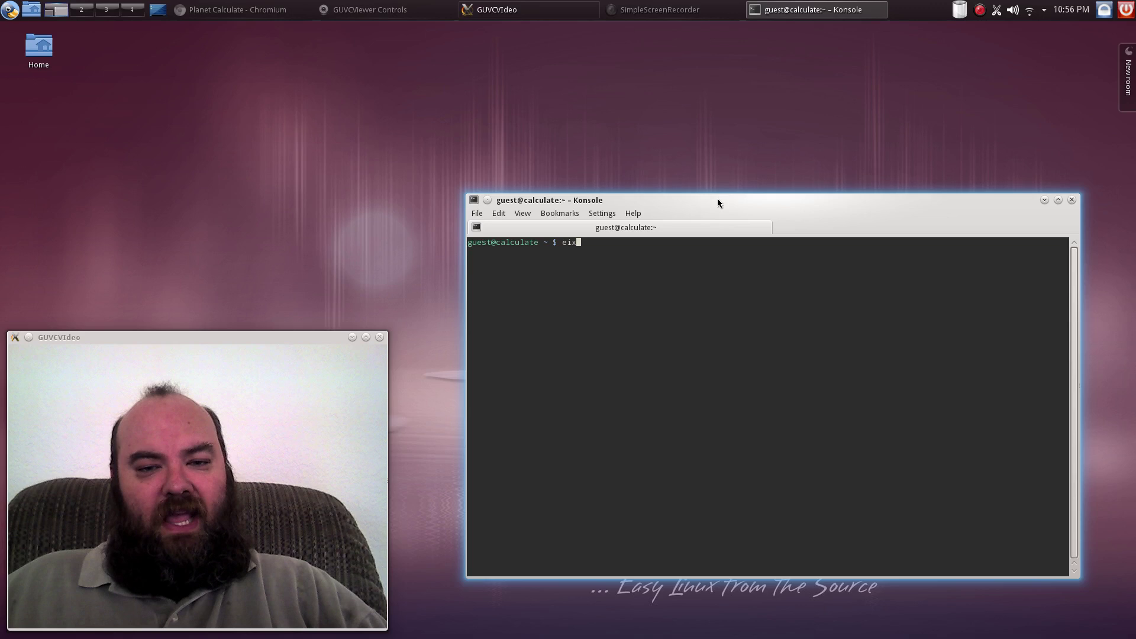
key(Tab)
key(Tab)
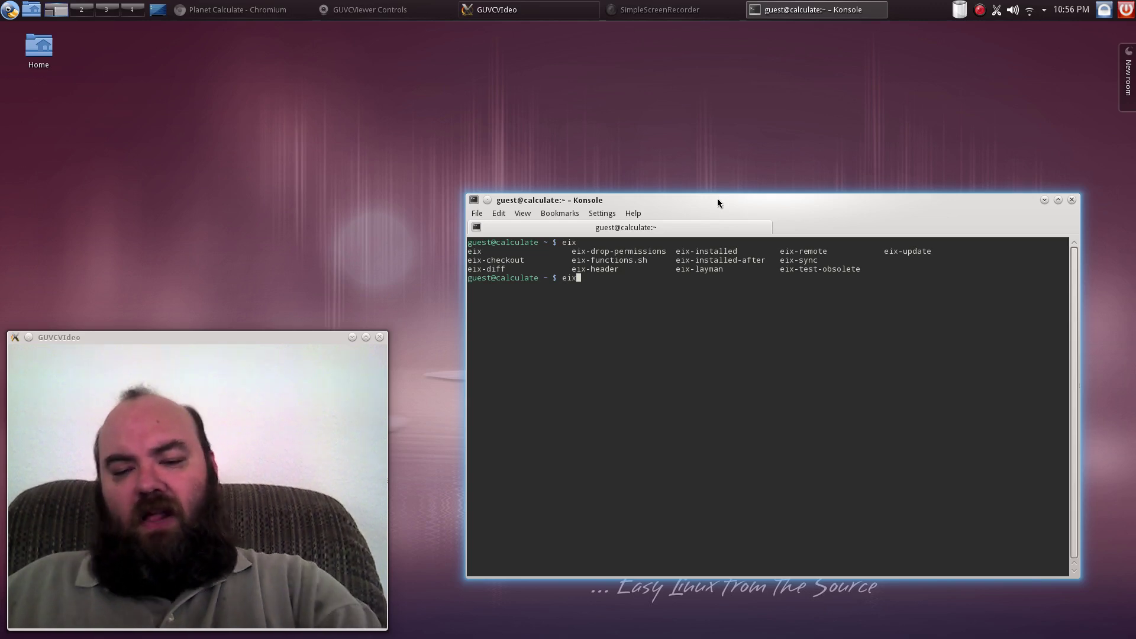
key(BackSpace)
key(BackSpace)
key(BackSpace)
Search the package tree with 'emerge -s guvcview'
text(em)
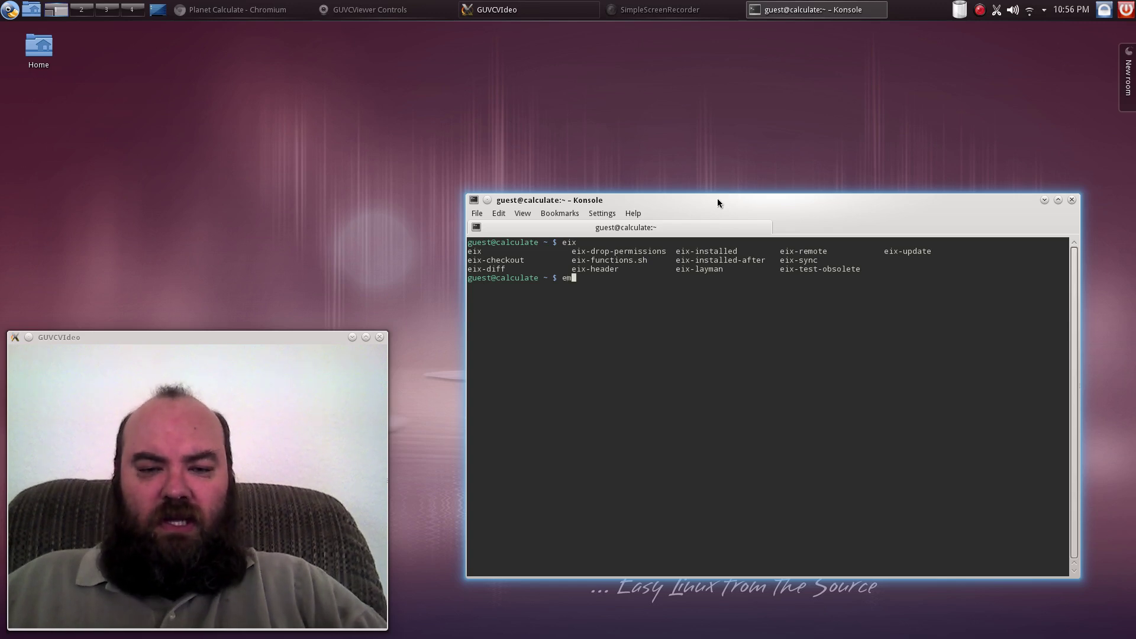
text(erge -)
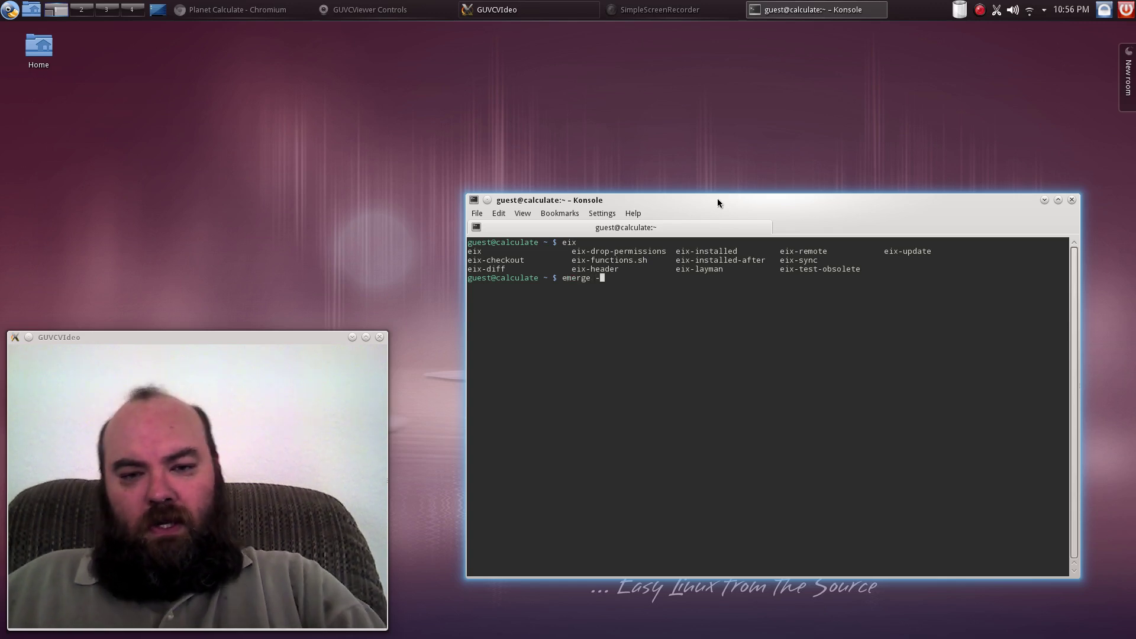
text(s gu)
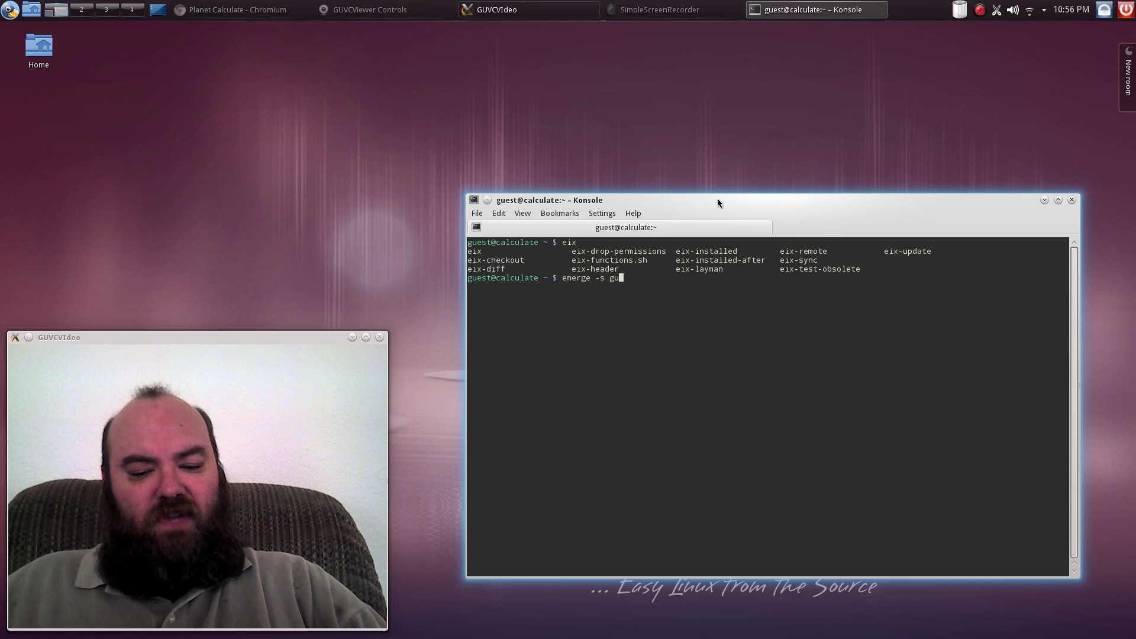
text(vcvier)
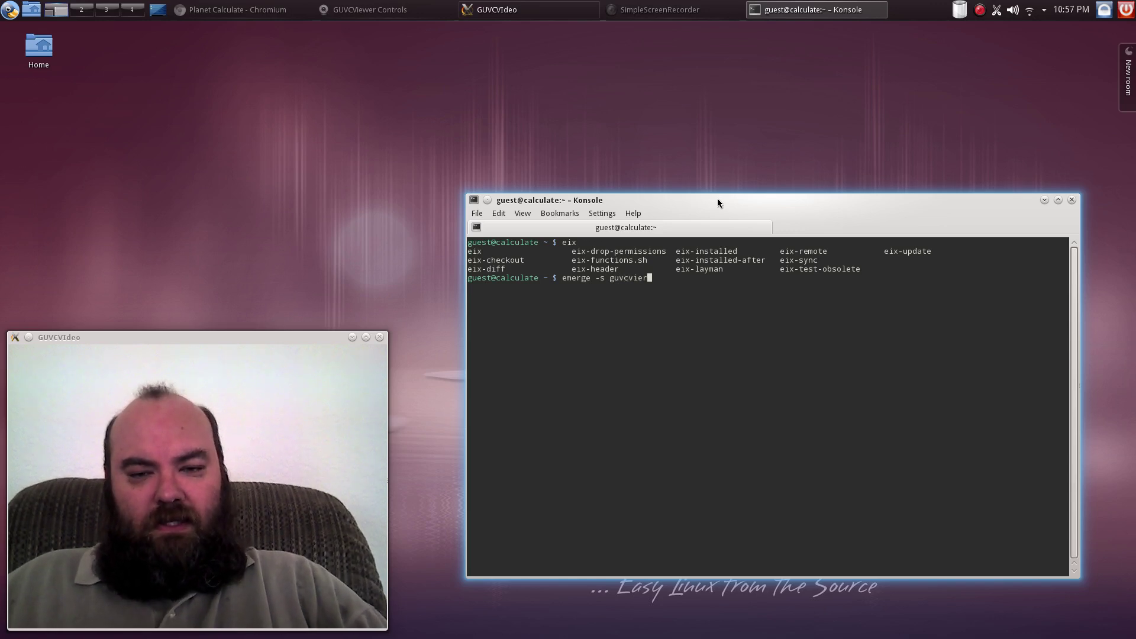
key(BackSpace)
text(w)
key(Return)
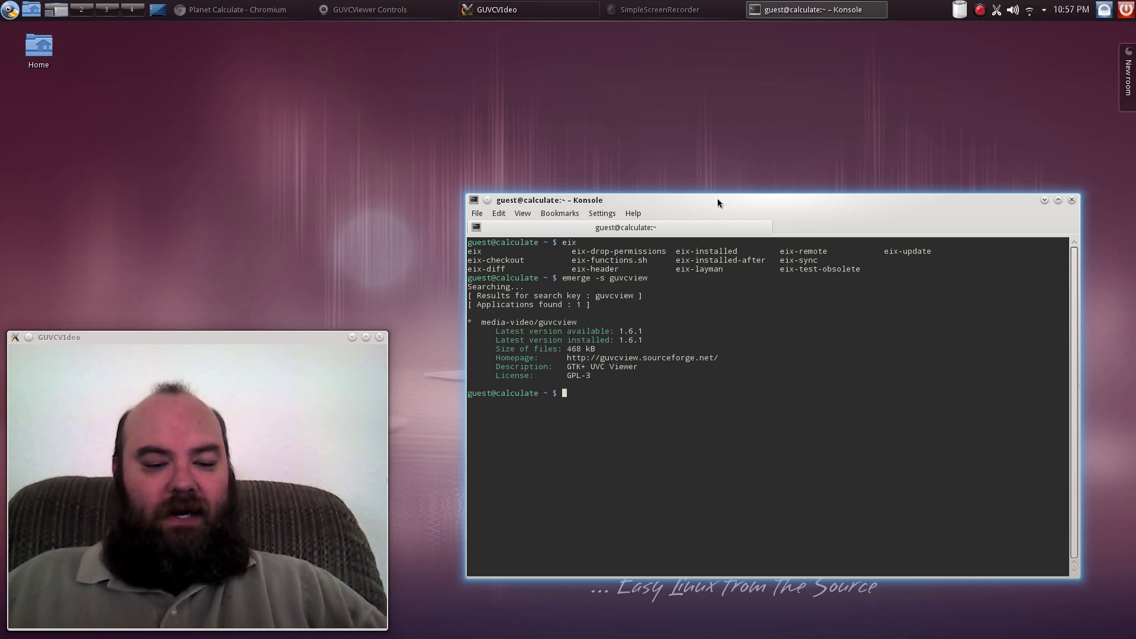
Run 'emerge -av guvcview', answer n to the pretend question, then start su
text(emerge )
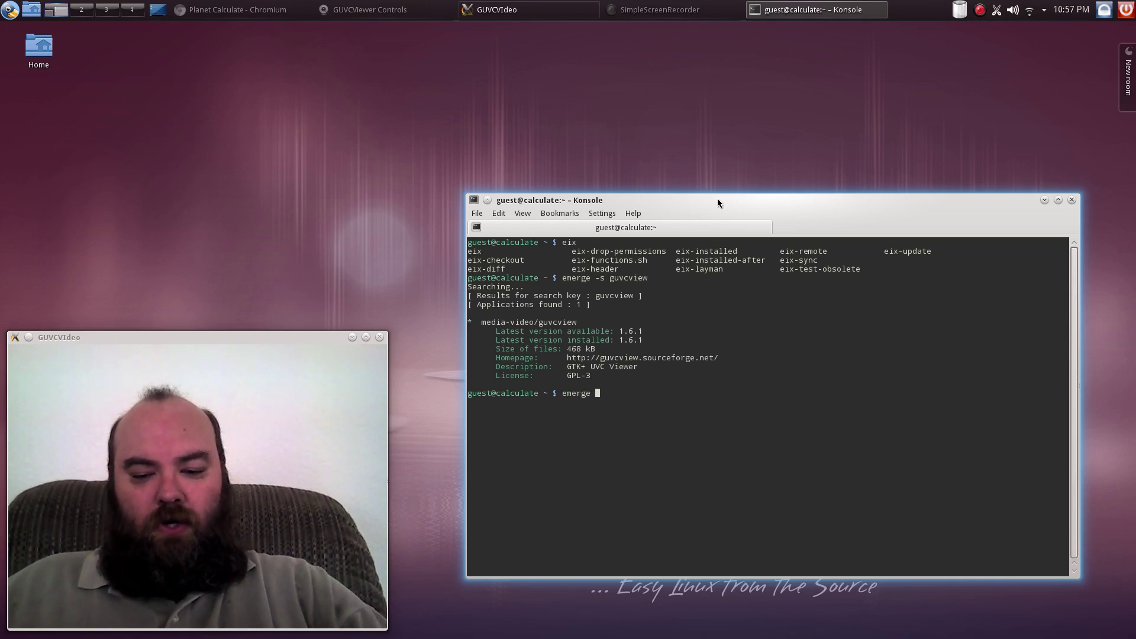
text(-av)
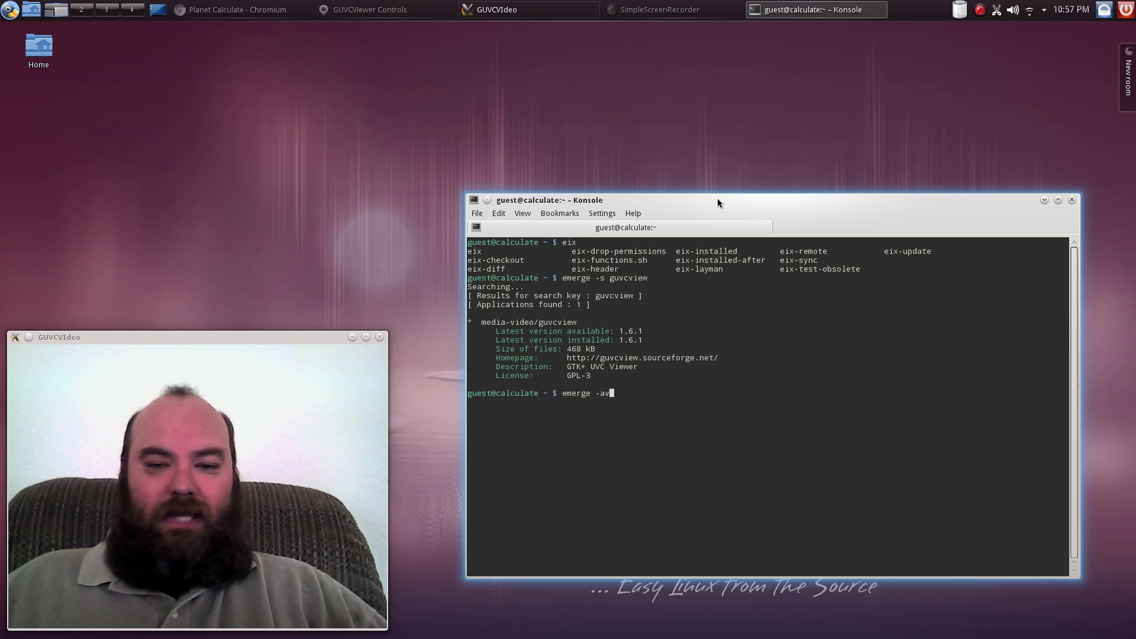
text(guvc)
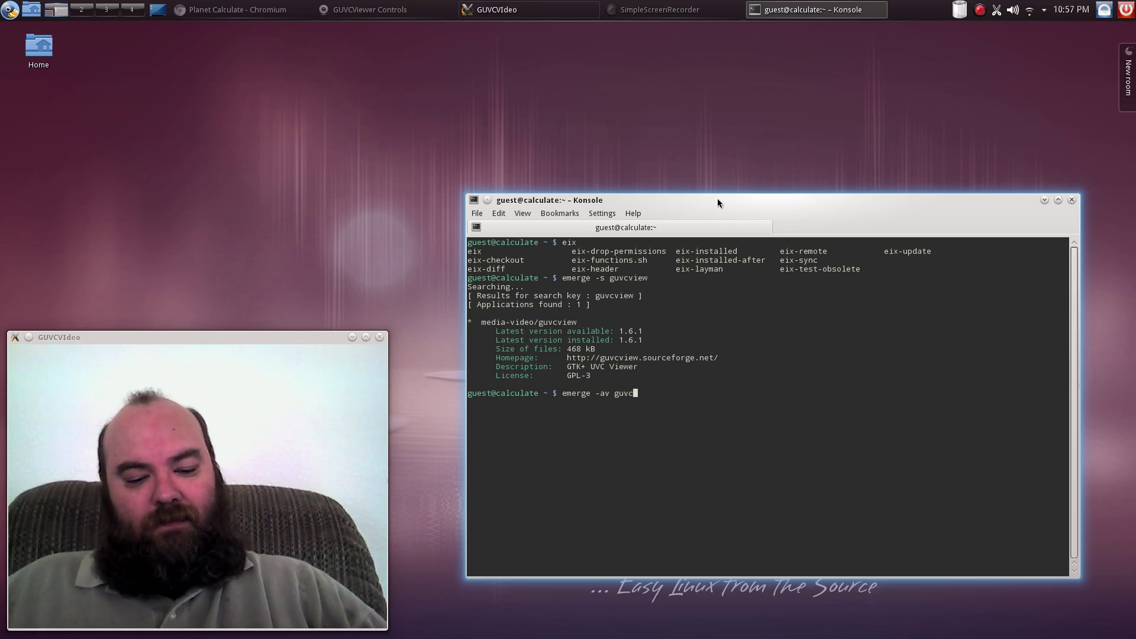
text(view)
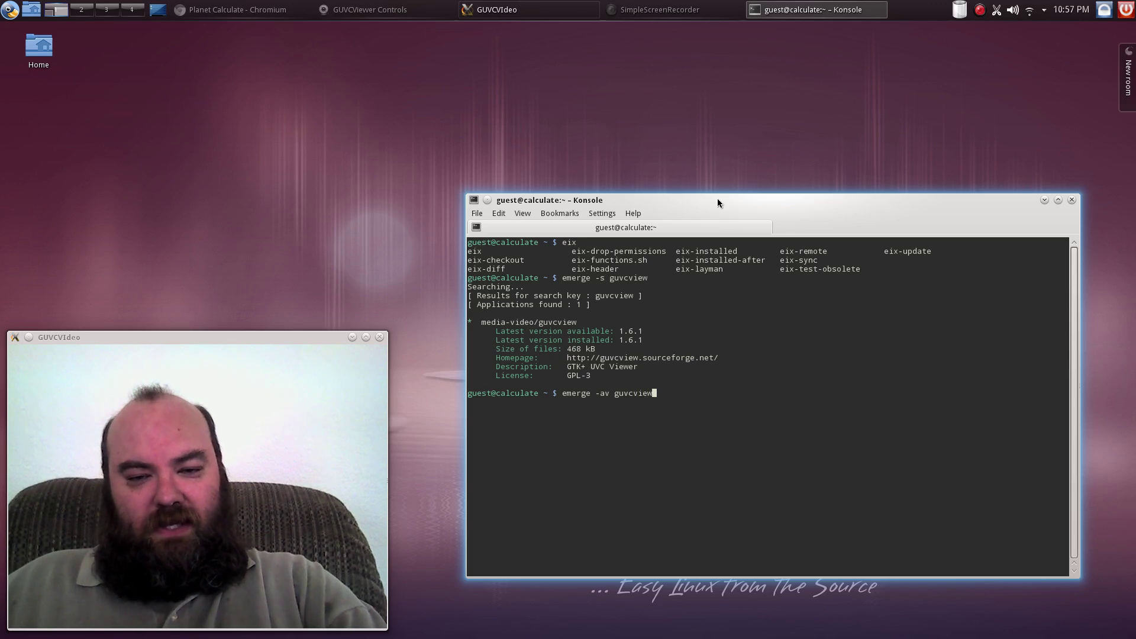
key(Return)
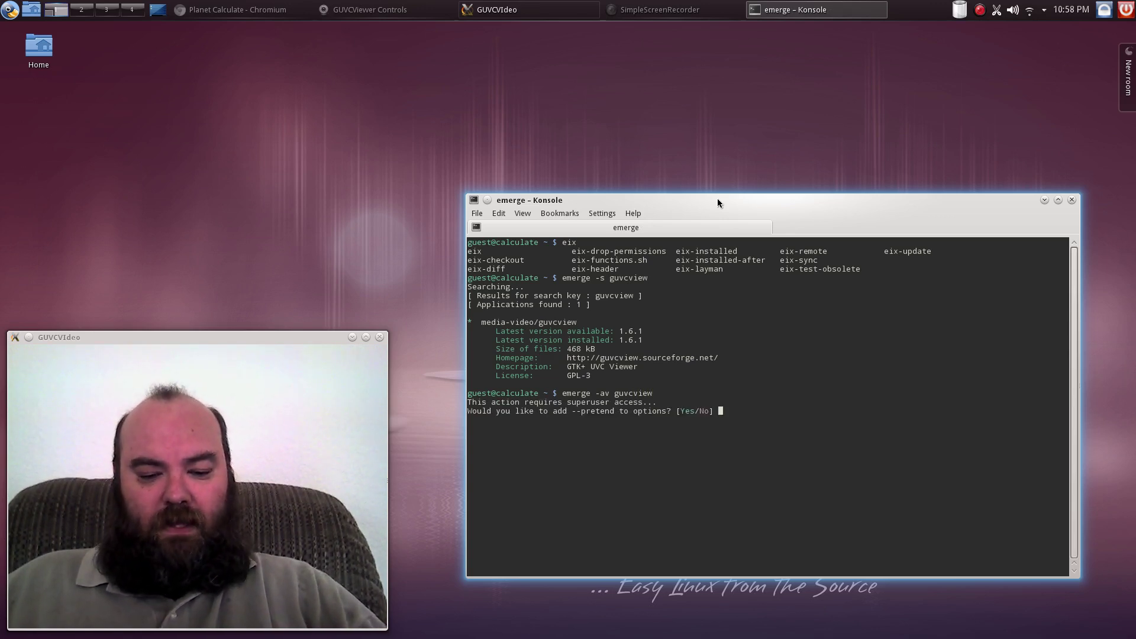
text(n)
key(Return)
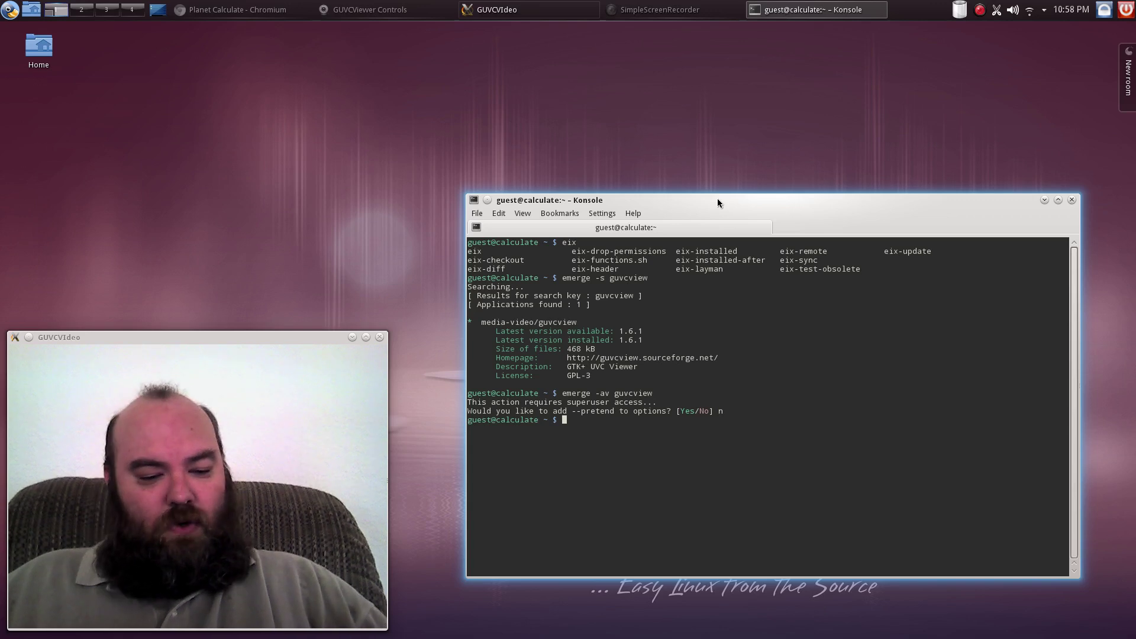
text(su)
key(Return)
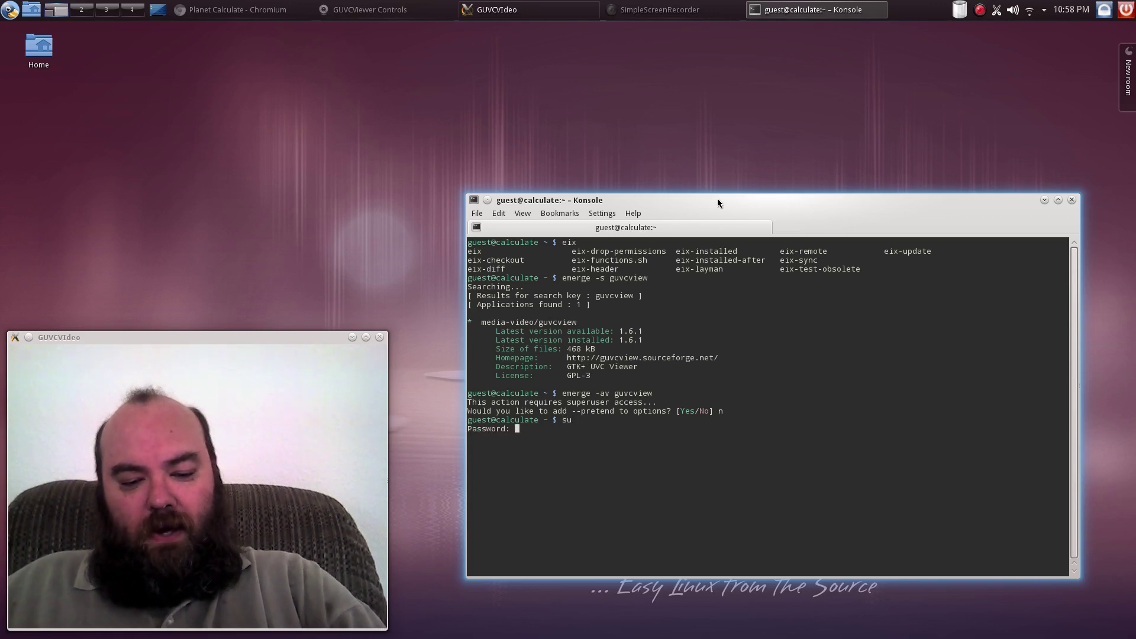
Enter the root password, then run 'emerge -av guvcview' as root
key(Return)
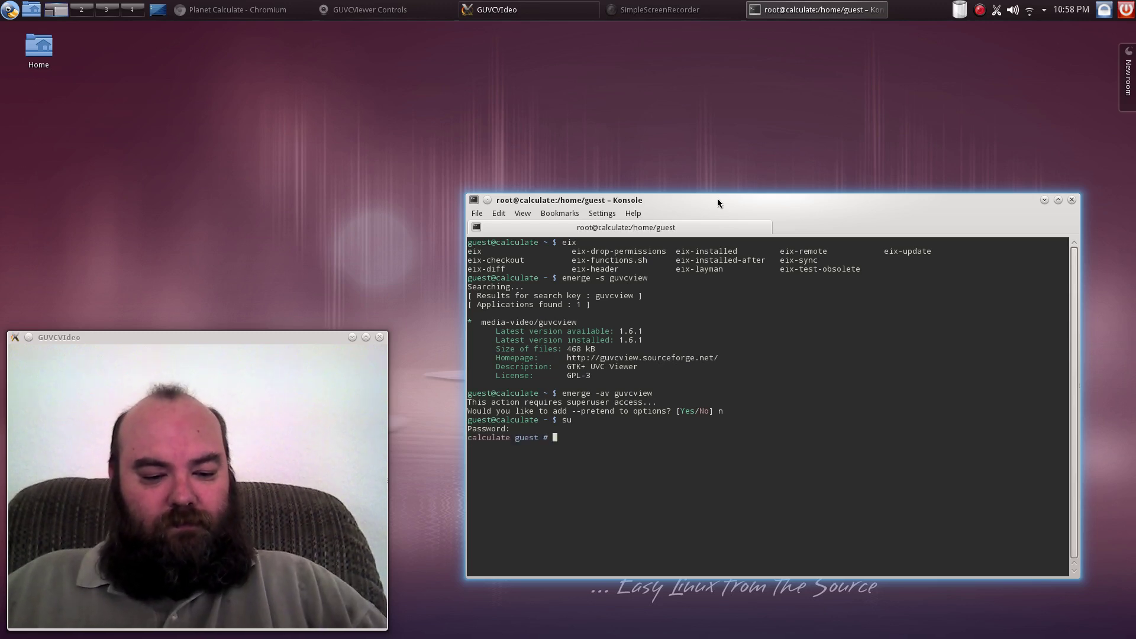
text(emerge)
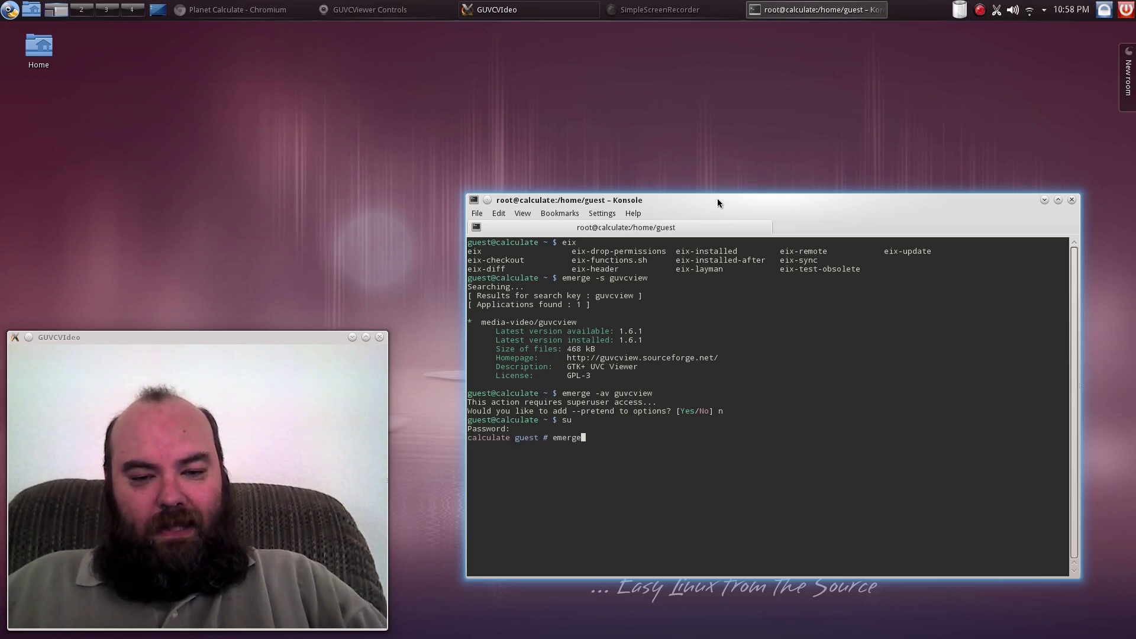
text( -av )
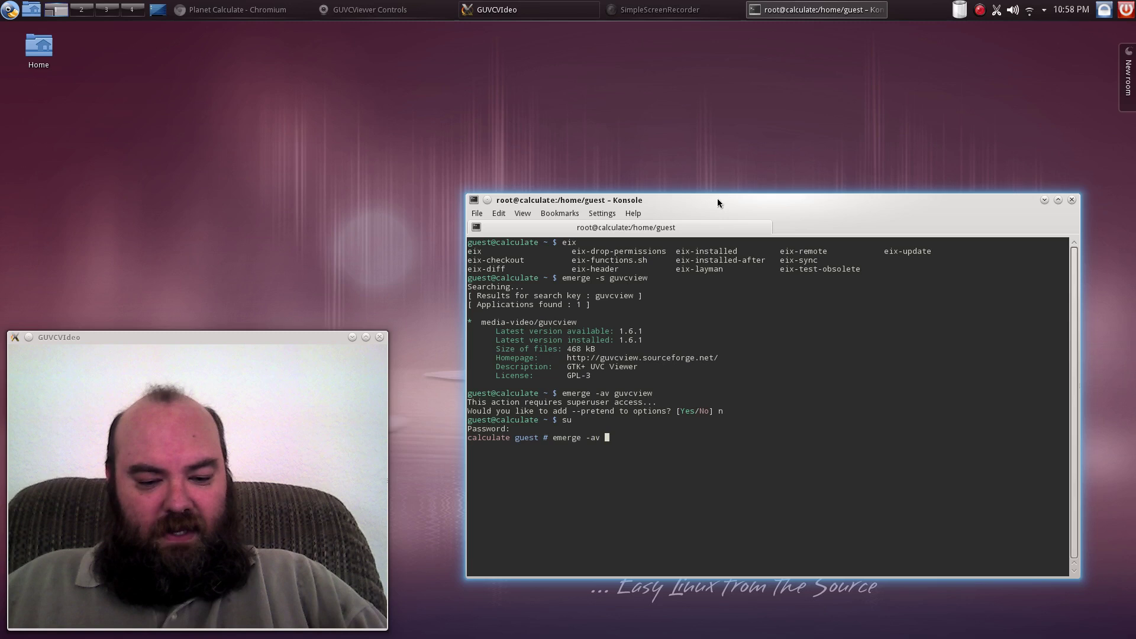
text(guvcview)
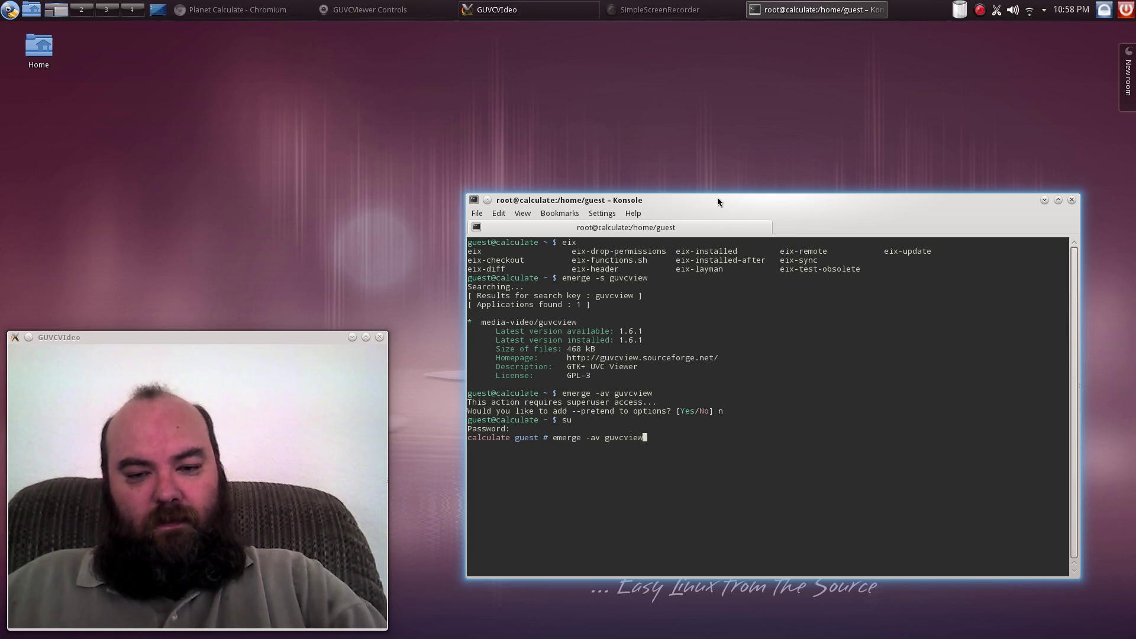
key(Return)
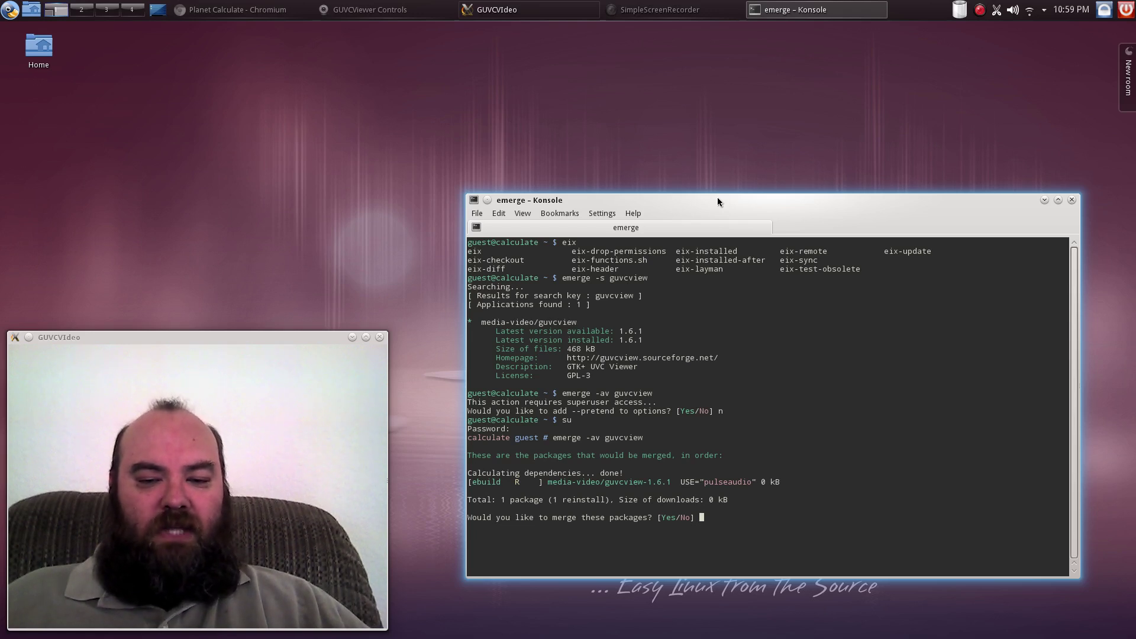
Answer 'no' to the merge prompt so emerge quits without reinstalling guvcview
text(no)
key(Return)
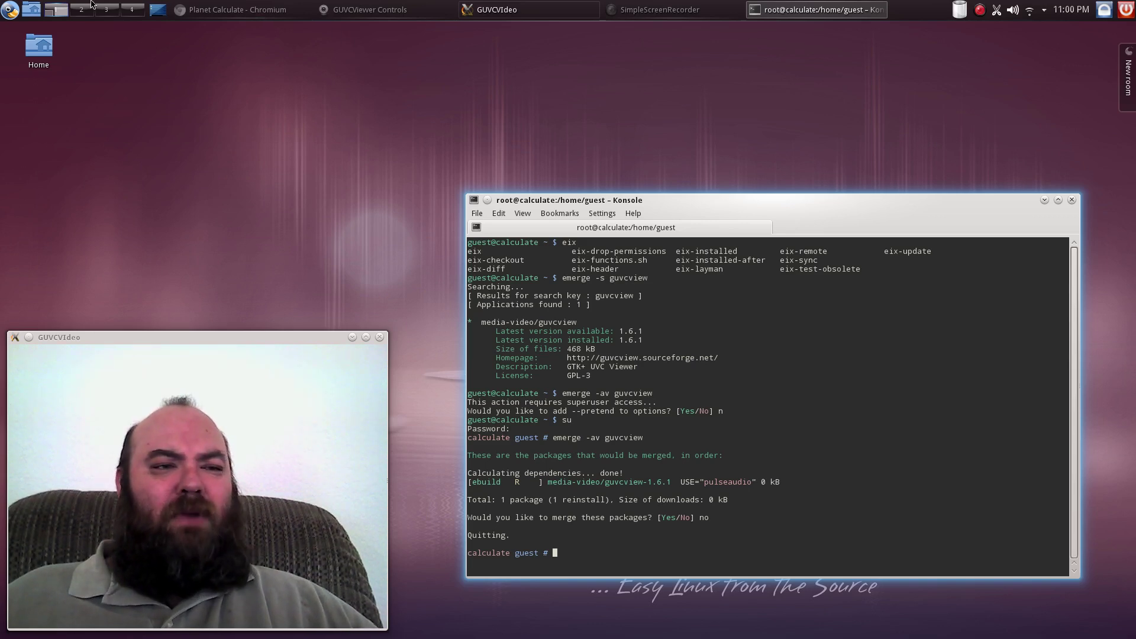
Browse the Settings, Office and Utilities menus without launching anything, then close Konsole
click(11, 10)
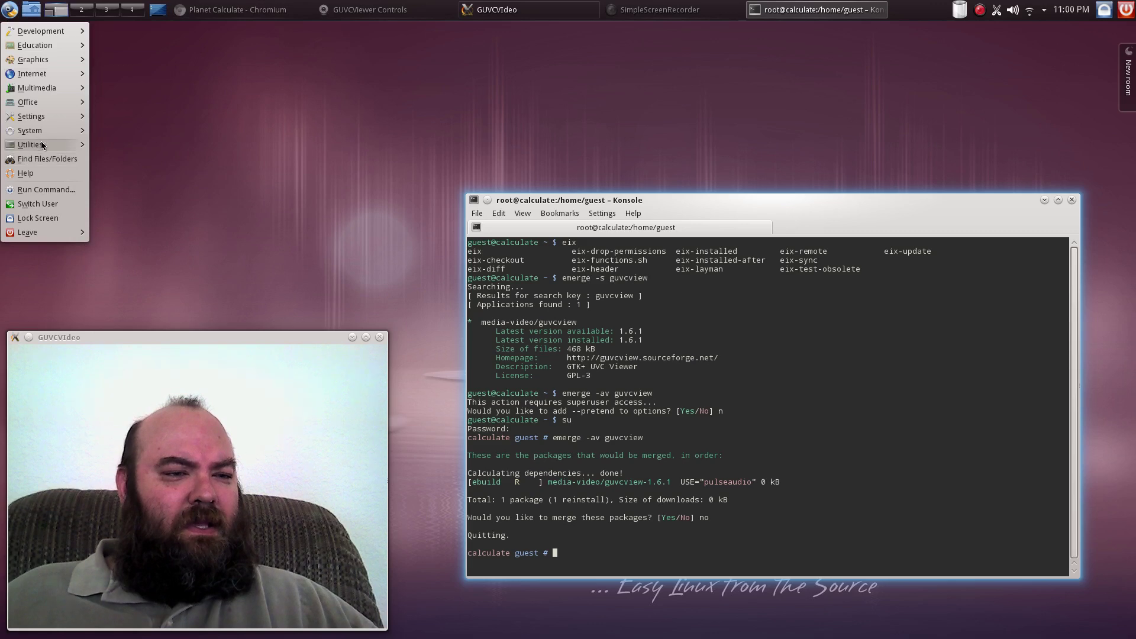
mouse_move(42, 99)
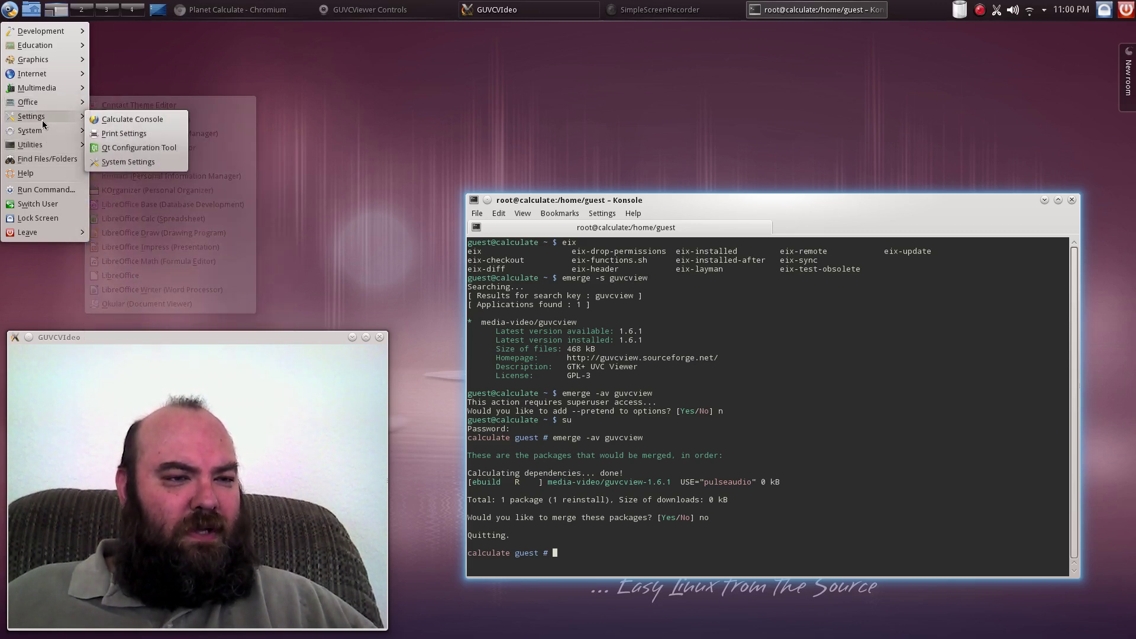
mouse_move(45, 136)
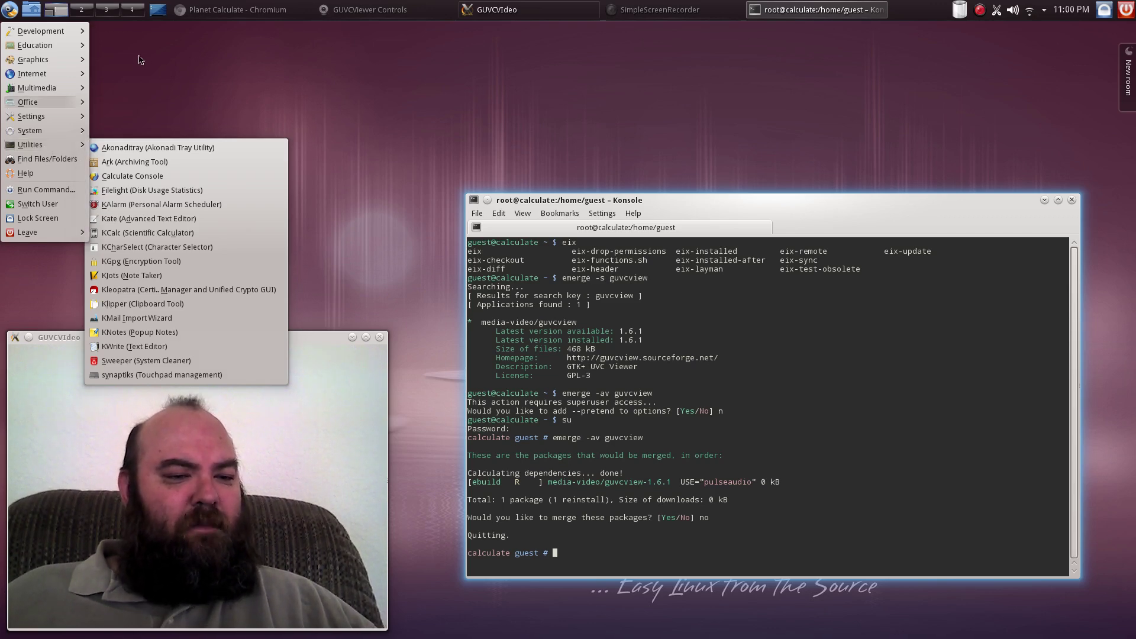
click(236, 80)
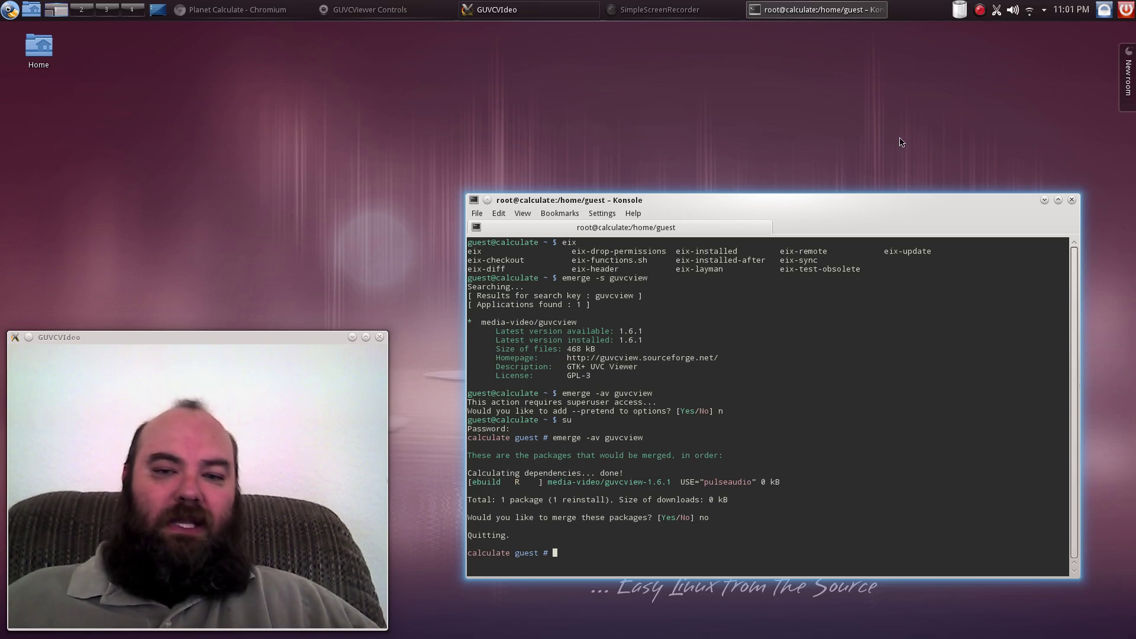
click(1072, 200)
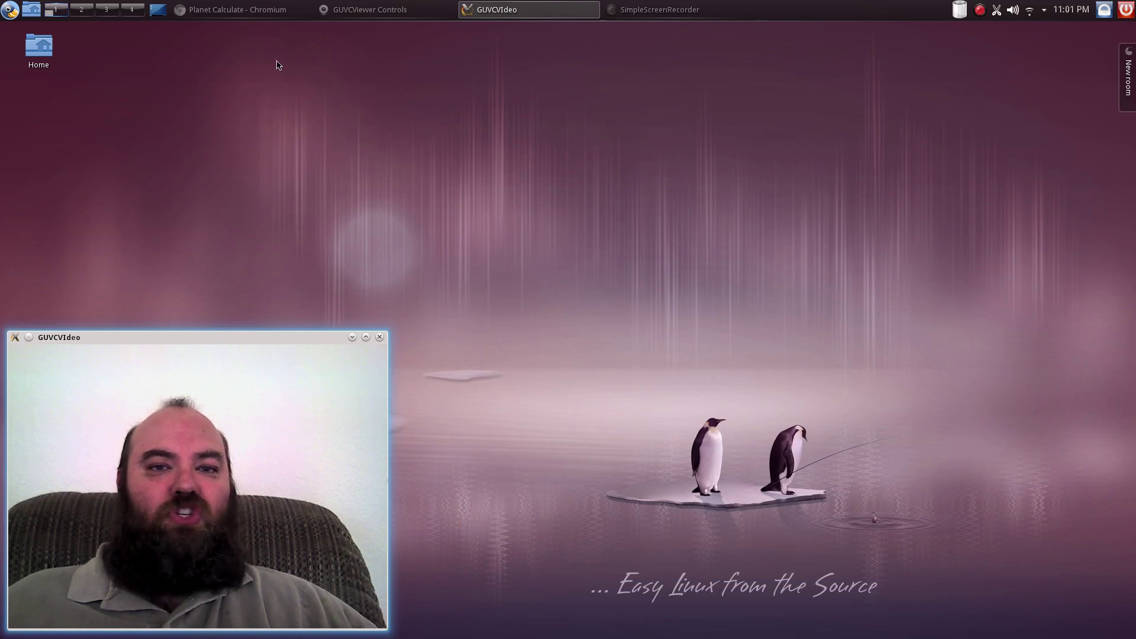
Bring the 'Planet Calculate - Chromium' window forward from the taskbar
click(245, 7)
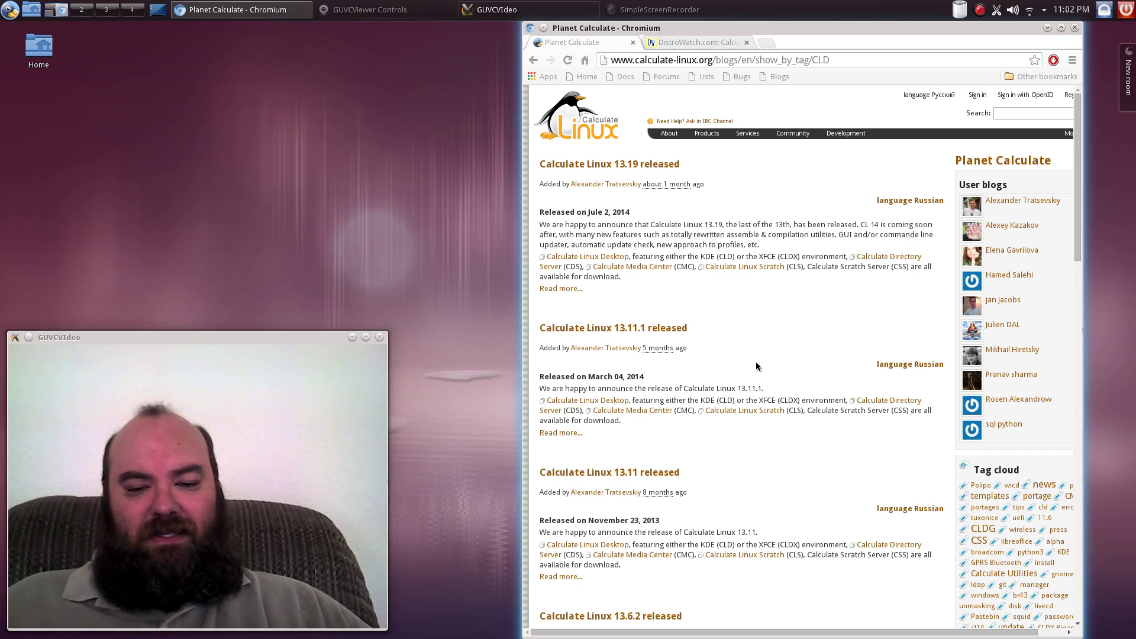
scroll(756, 367, down, 6)
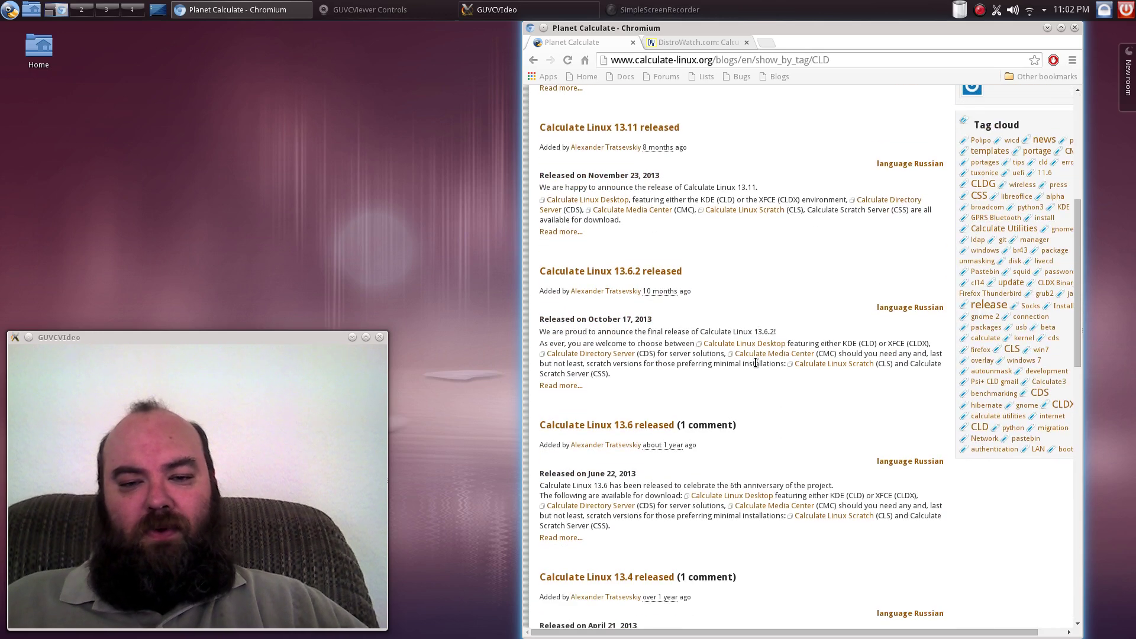
scroll(756, 367, up, 6)
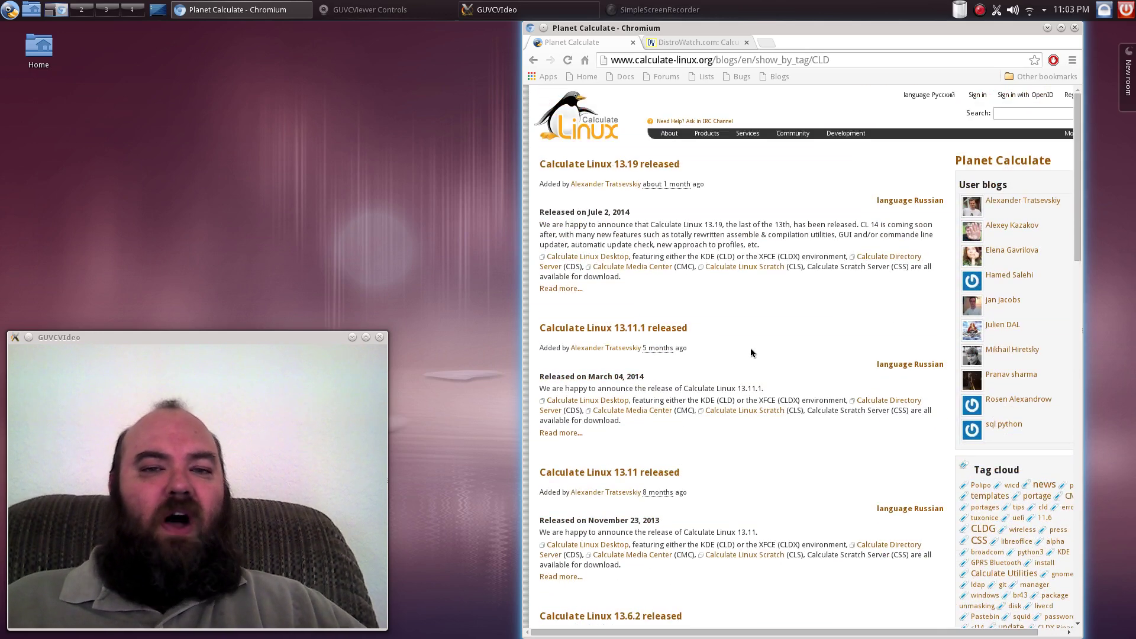